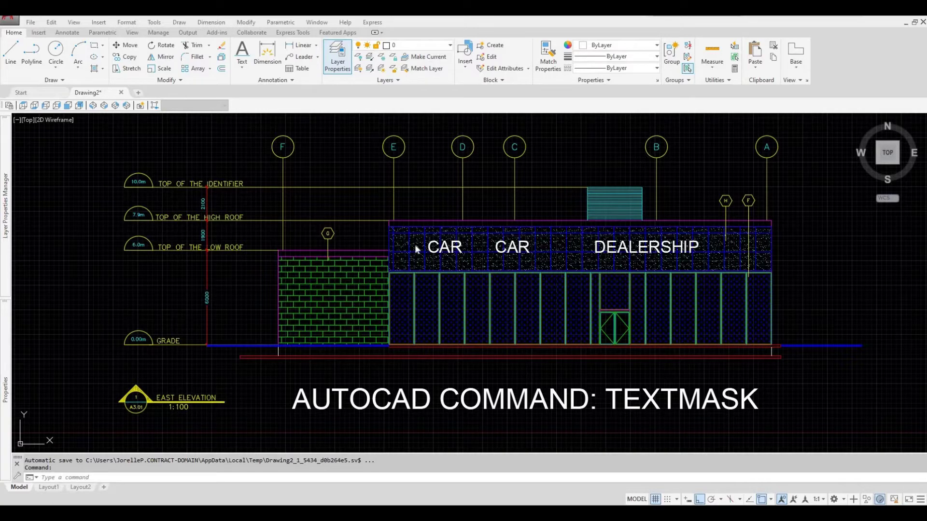
# Zoom in on the first CAR lettering to reveal the dotted hatch behind it.
pyautogui.scroll(2, 441, 253)
pyautogui.scroll(5, 440, 254)
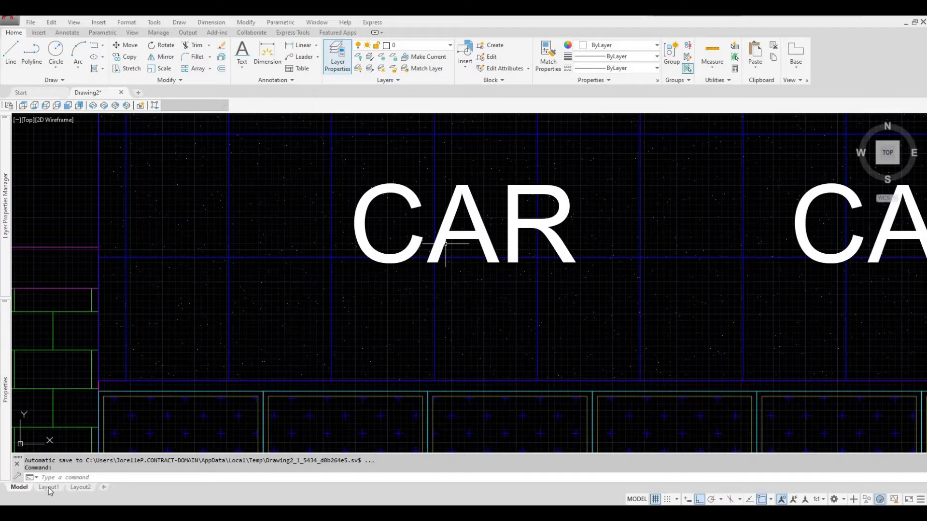
# Switch to the Layout1 sheet and zoom into the CAR lettering printed over the facade.
pyautogui.moveTo(48, 490)
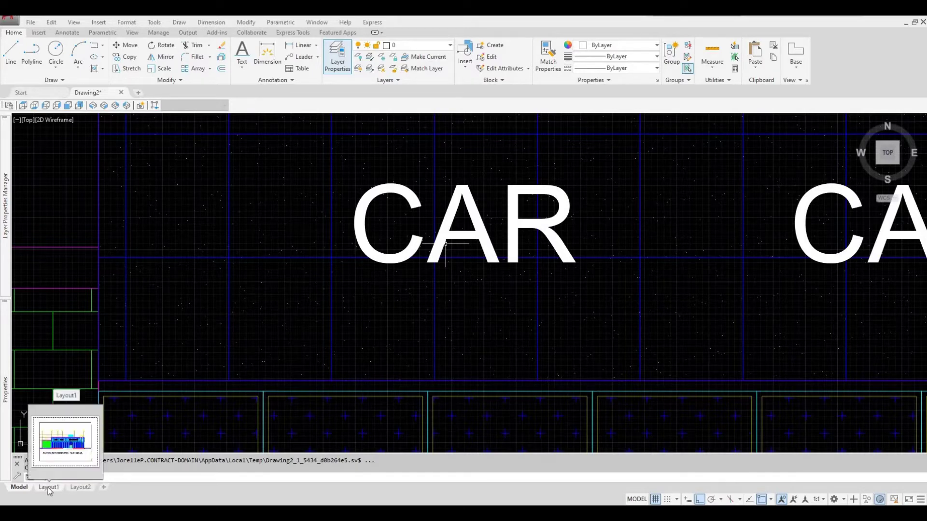
pyautogui.click(49, 489)
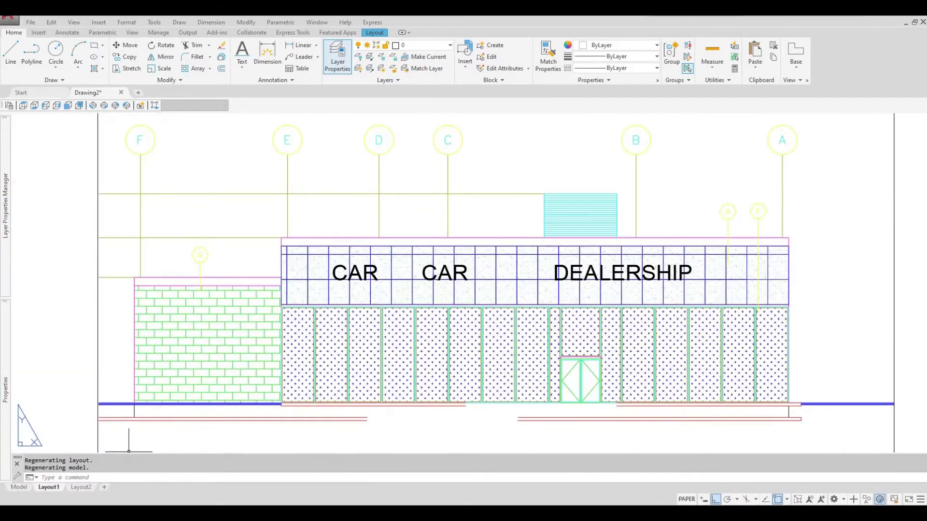
pyautogui.scroll(5, 389, 262)
pyautogui.scroll(4, 339, 282)
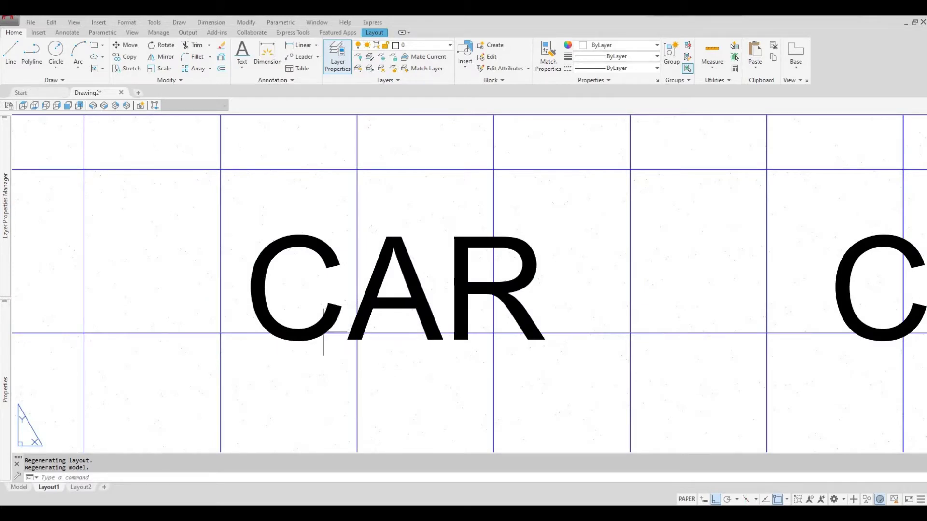
# Return to model space and centre the whole elevation in the view.
pyautogui.click(19, 487)
pyautogui.scroll(-7, 277, 362)
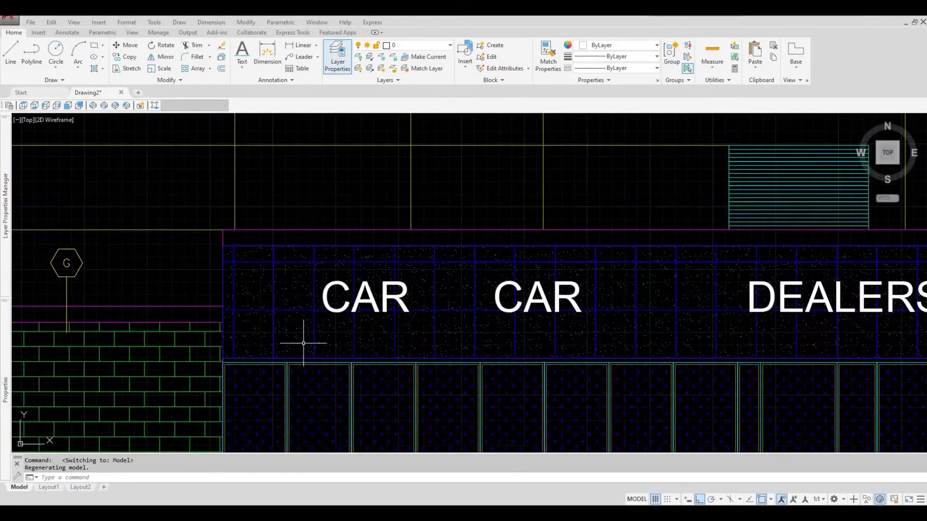
pyautogui.moveTo(356, 354)
pyautogui.mouseDown(button='middle')
pyautogui.moveTo(359, 303)
pyautogui.moveTo(386, 299)
pyautogui.mouseUp(button='middle')
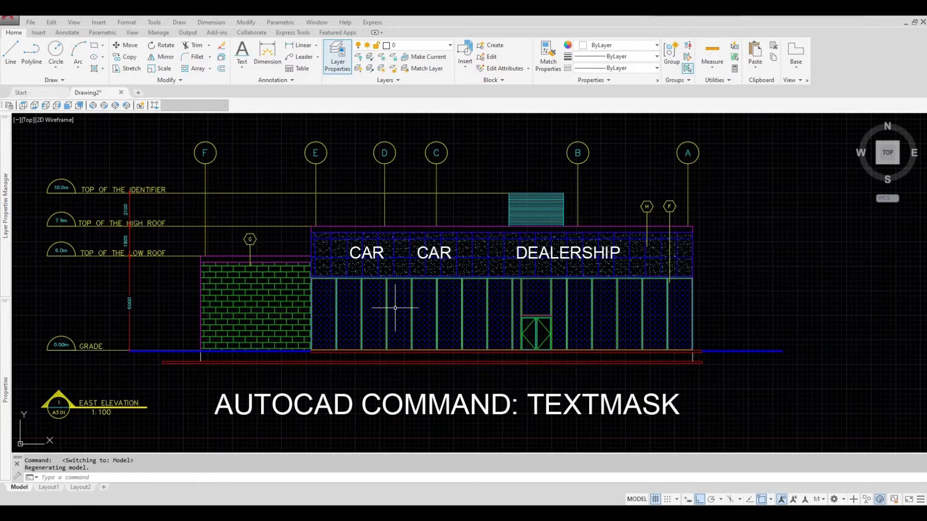
pyautogui.rightClick(391, 311)
pyautogui.press('Escape')
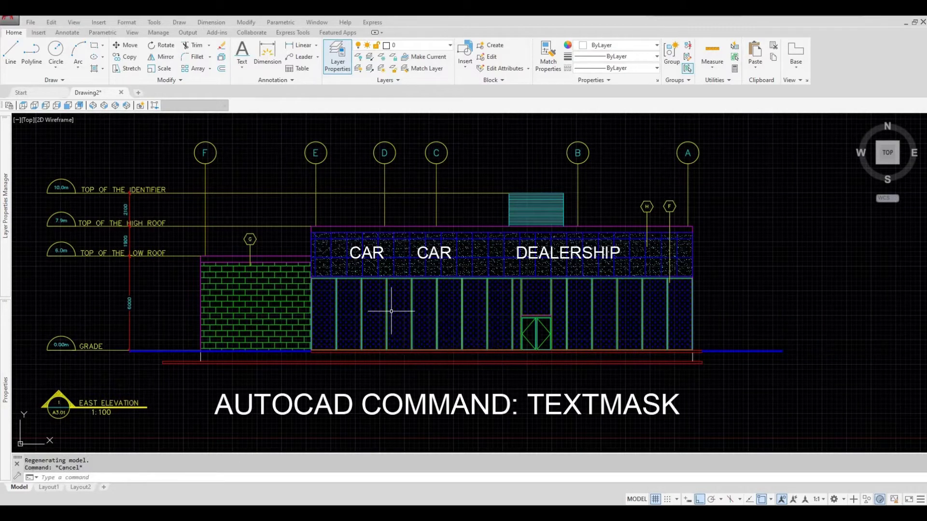
pyautogui.rightClick(391, 311)
pyautogui.press('Escape')
# Apply TEXTMASK to the first CAR text, then frame both CAR words and DEALERSHIP.
pyautogui.write('TEXTMASK')
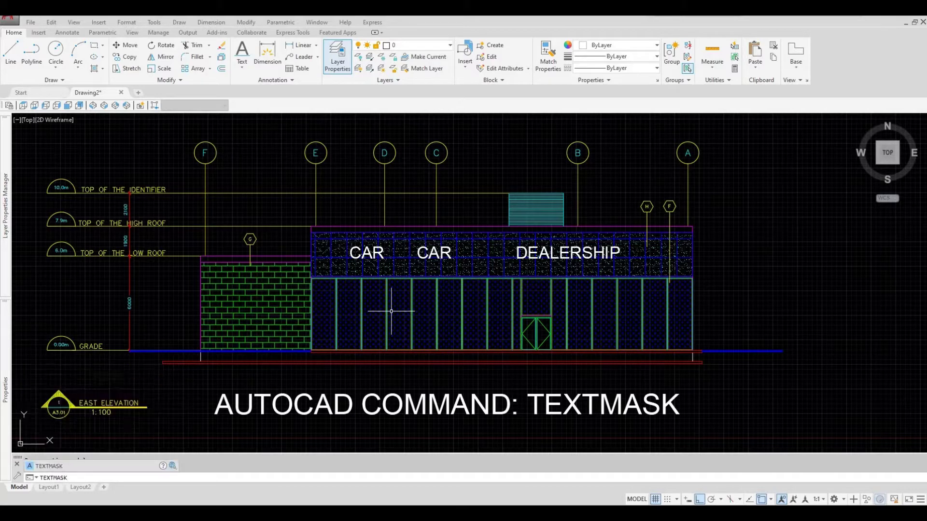
pyautogui.press('Return')
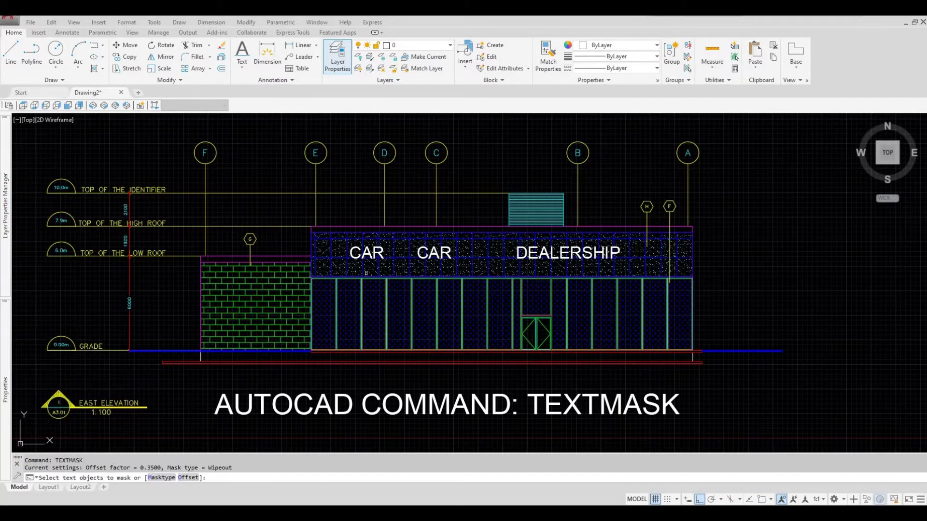
pyautogui.scroll(4, 361, 254)
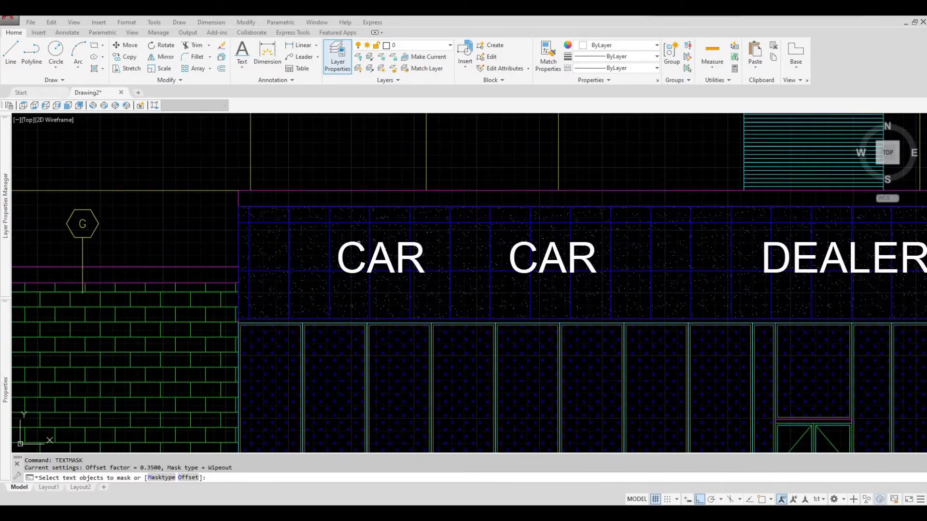
pyautogui.click(359, 244)
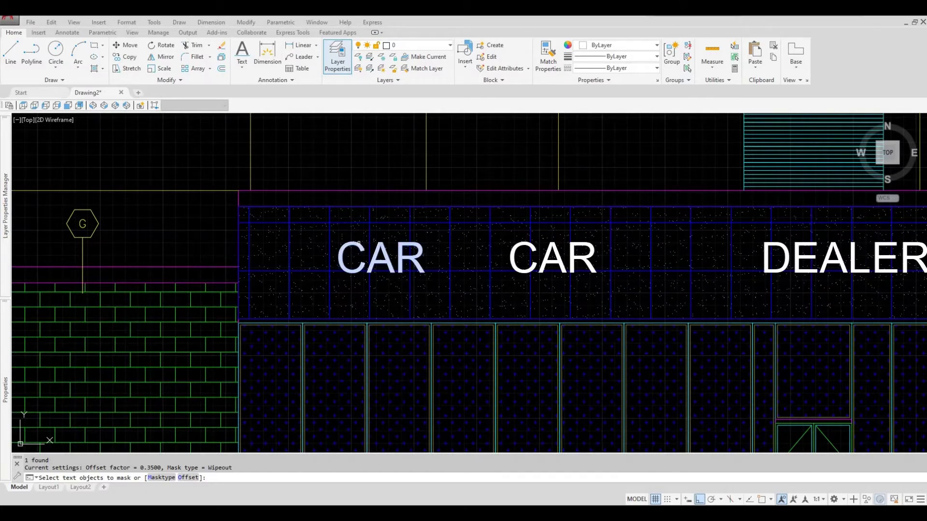
pyautogui.press('Return')
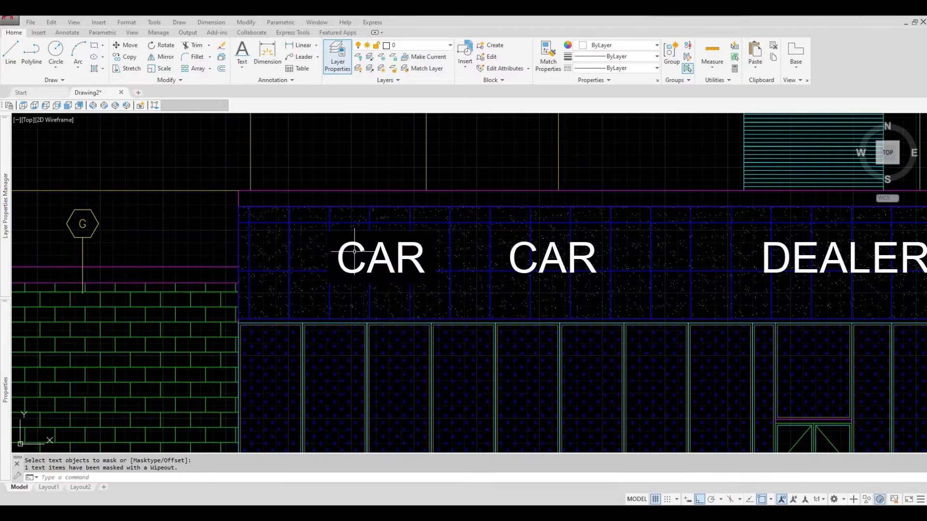
pyautogui.scroll(4, 351, 257)
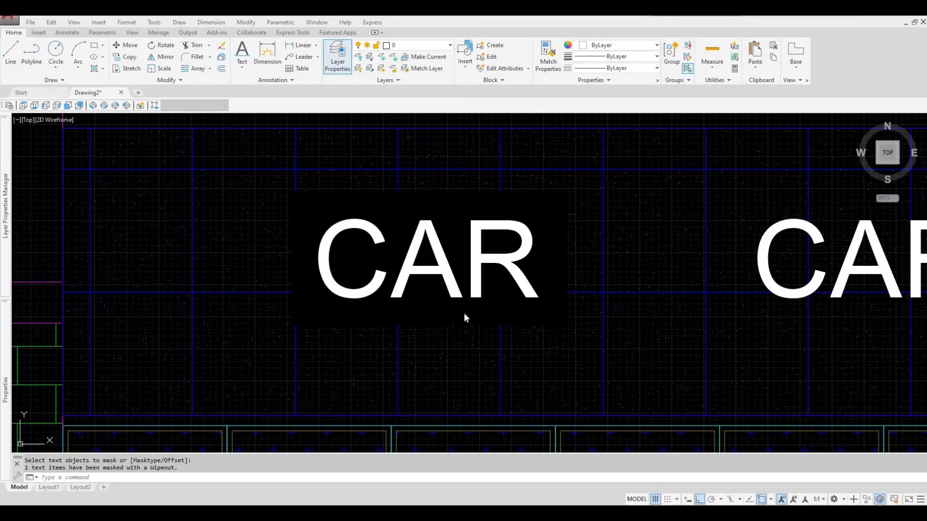
pyautogui.scroll(-4, 462, 316)
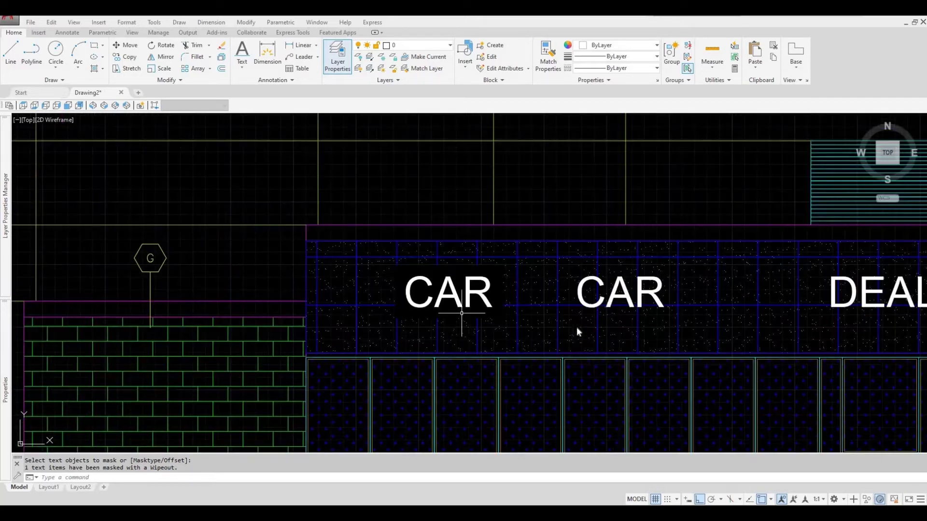
pyautogui.moveTo(558, 284); pyautogui.dragTo(398, 241, button='middle')
# Run TEXTMASK with a 0.1 offset factor on the second CAR text.
pyautogui.press('Escape')
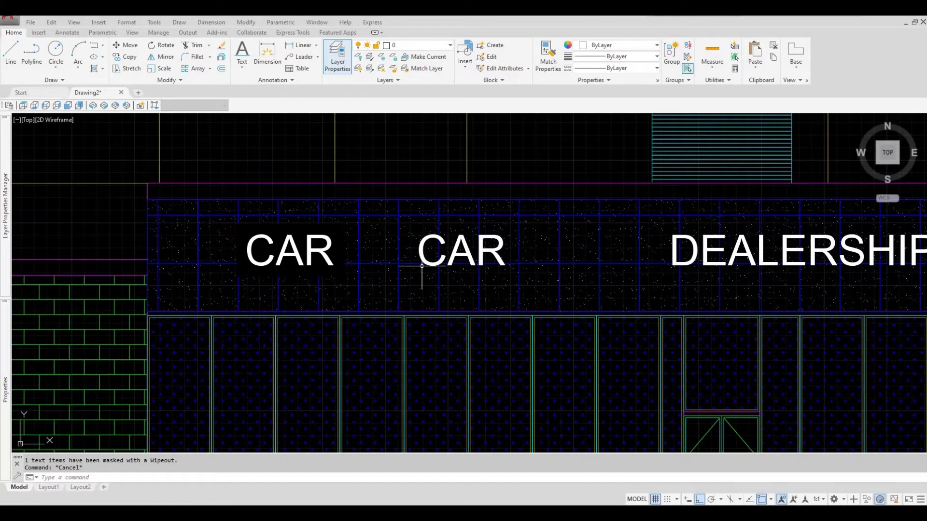
pyautogui.write('textmask')
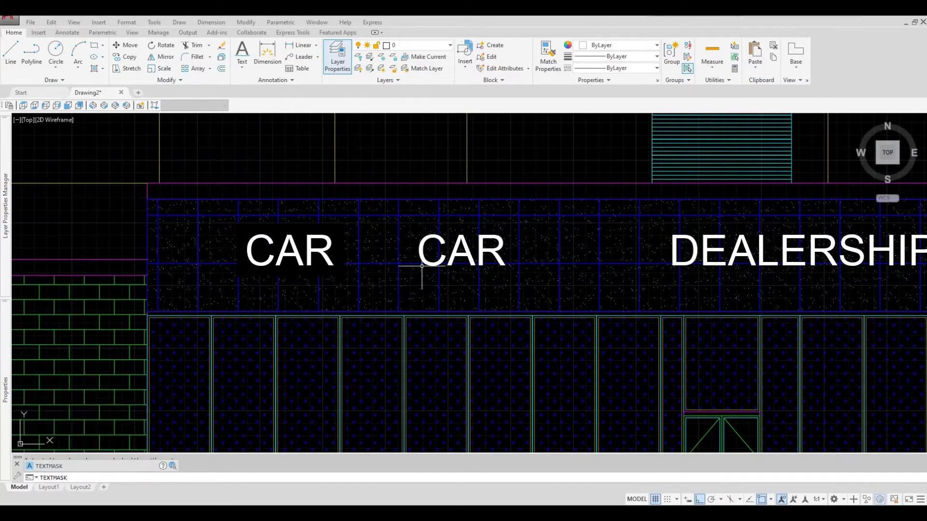
pyautogui.press('Return')
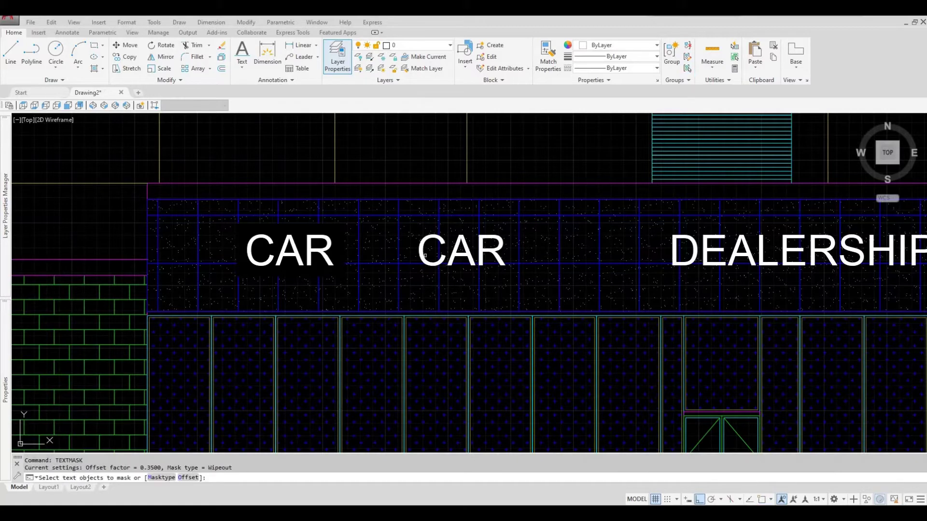
pyautogui.scroll(2, 432, 235)
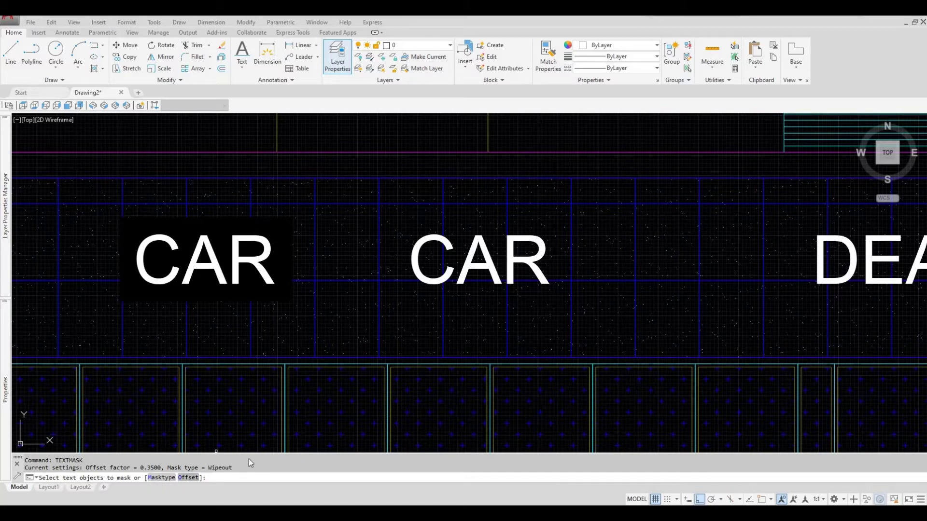
pyautogui.click(188, 480)
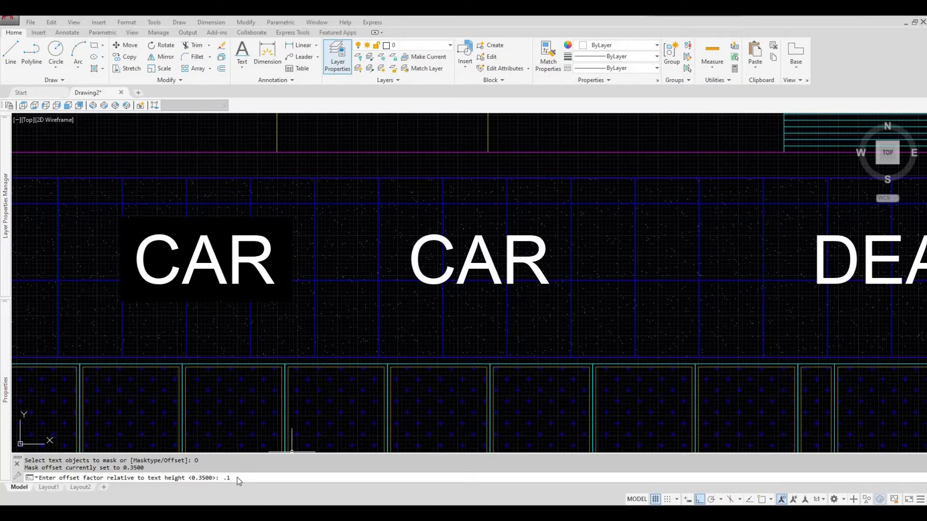
pyautogui.press('Return')
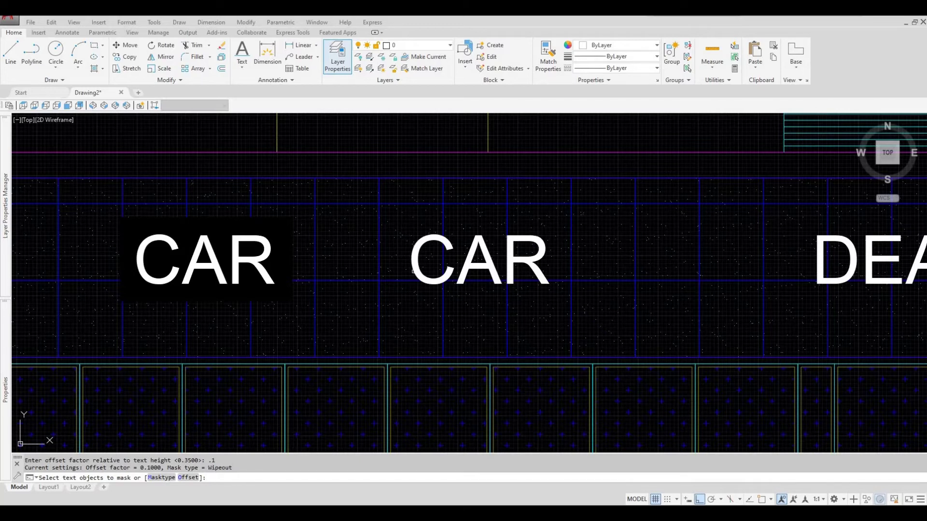
pyautogui.click(412, 269)
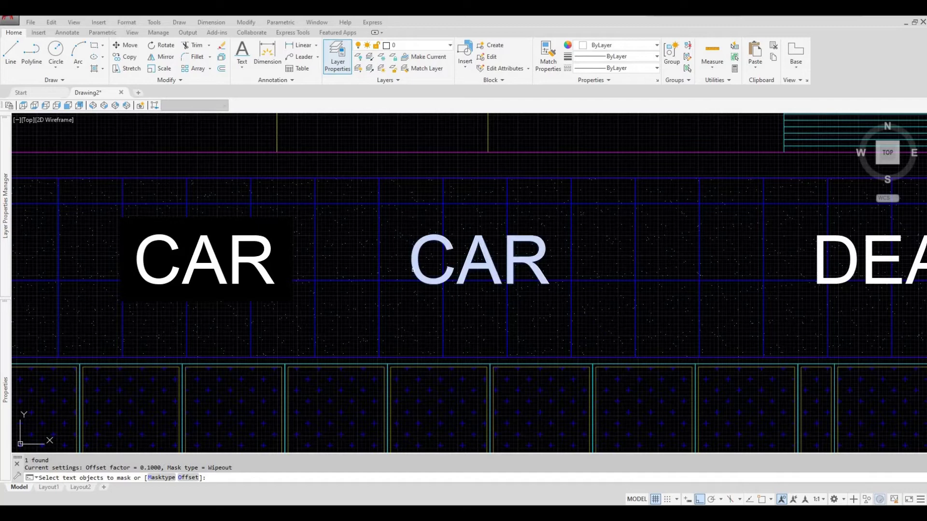
pyautogui.press('Return')
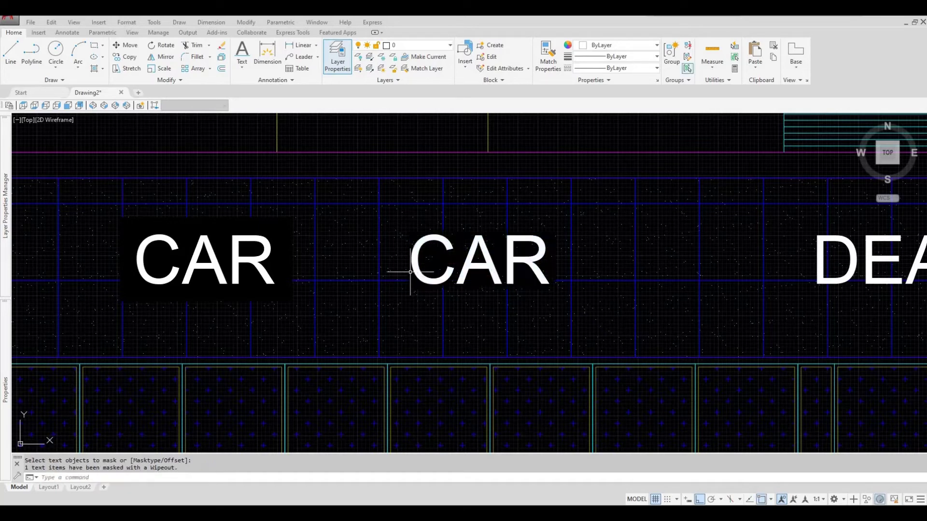
pyautogui.scroll(4, 425, 259)
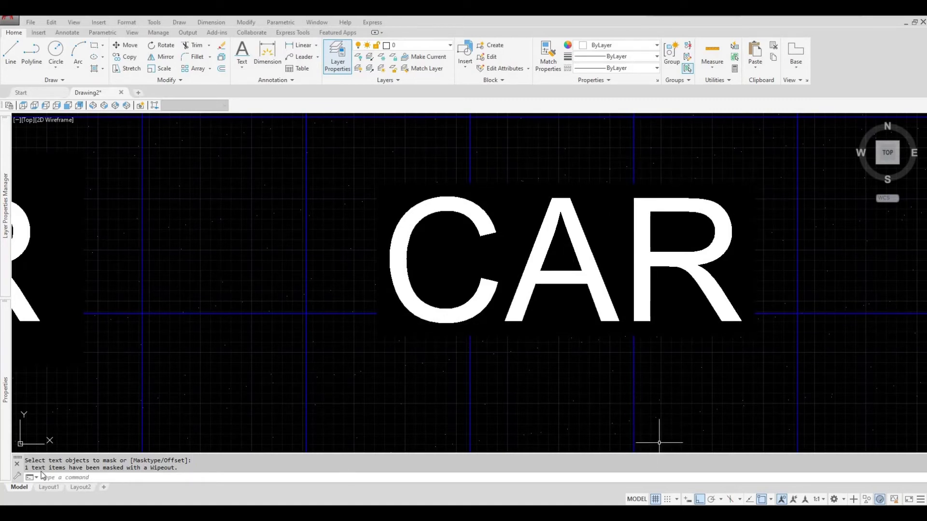
# Check on Layout1 that both CAR words print cleanly, then return to Model space.
pyautogui.click(48, 487)
pyautogui.scroll(2, 472, 346)
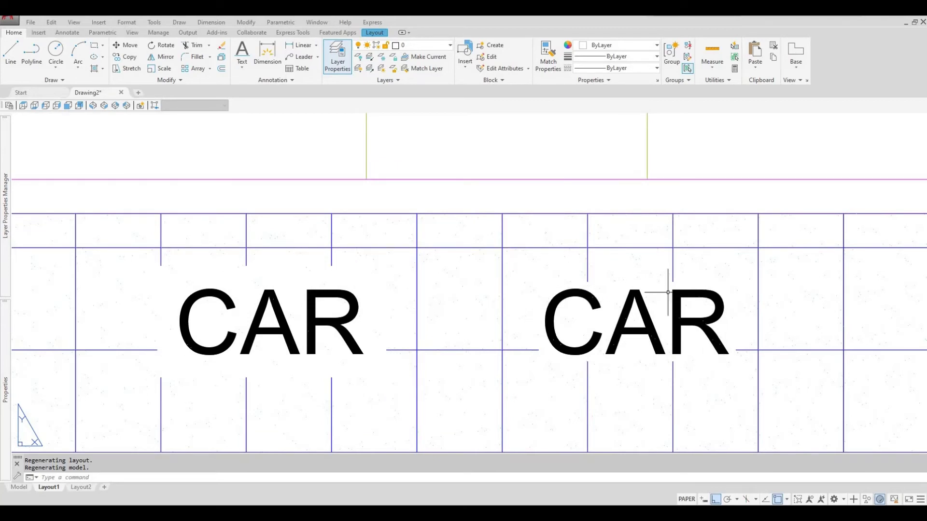
pyautogui.click(19, 488)
# Apply a TEXTMASK wipeout to the DEALERSHIP text and end the command.
pyautogui.scroll(-5, 360, 310)
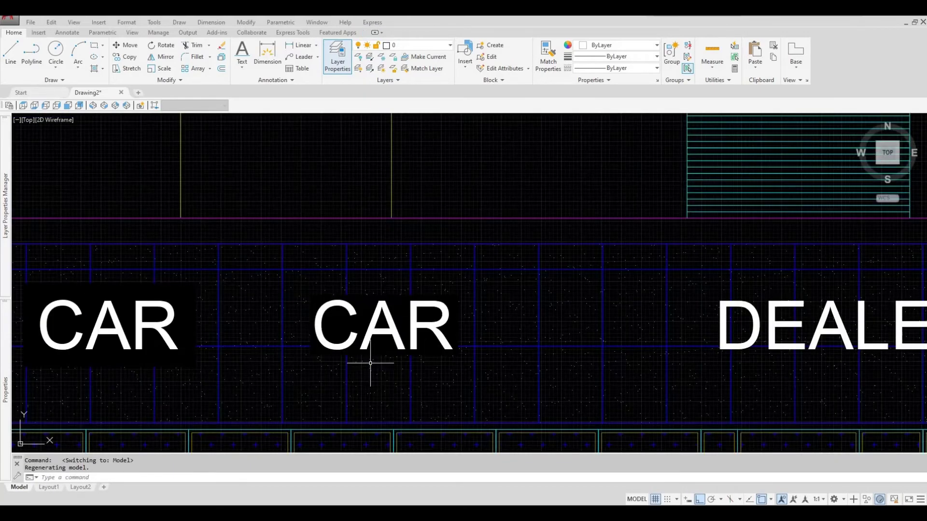
pyautogui.scroll(2, 360, 310)
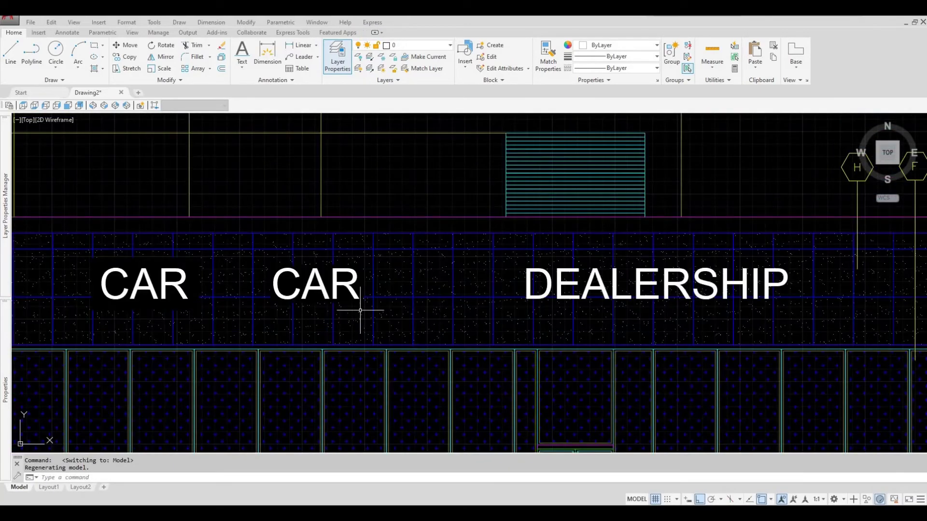
pyautogui.press('Escape')
pyautogui.press('Escape')
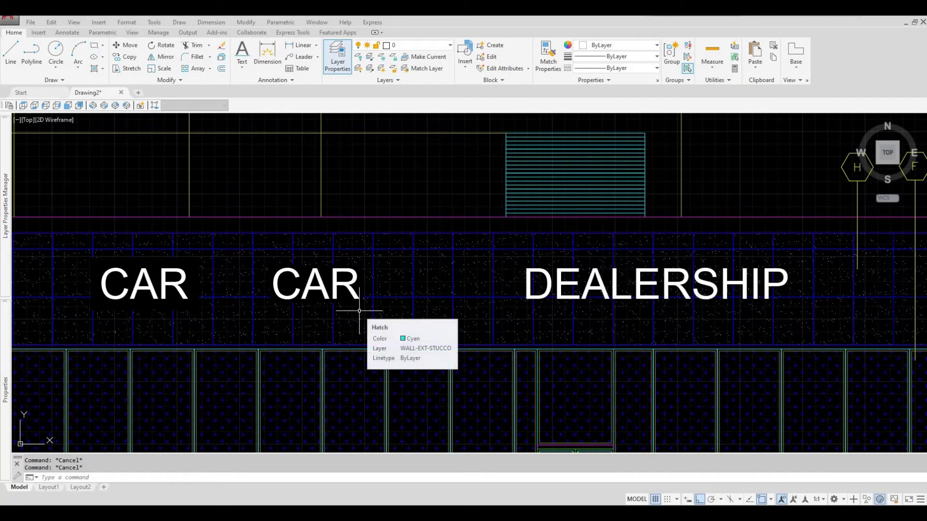
pyautogui.write('TEX')
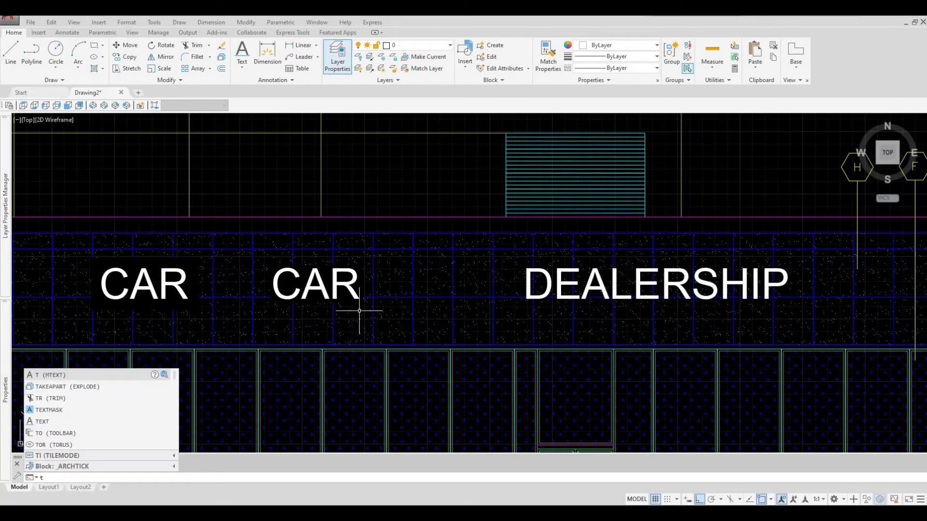
pyautogui.write('TMASK')
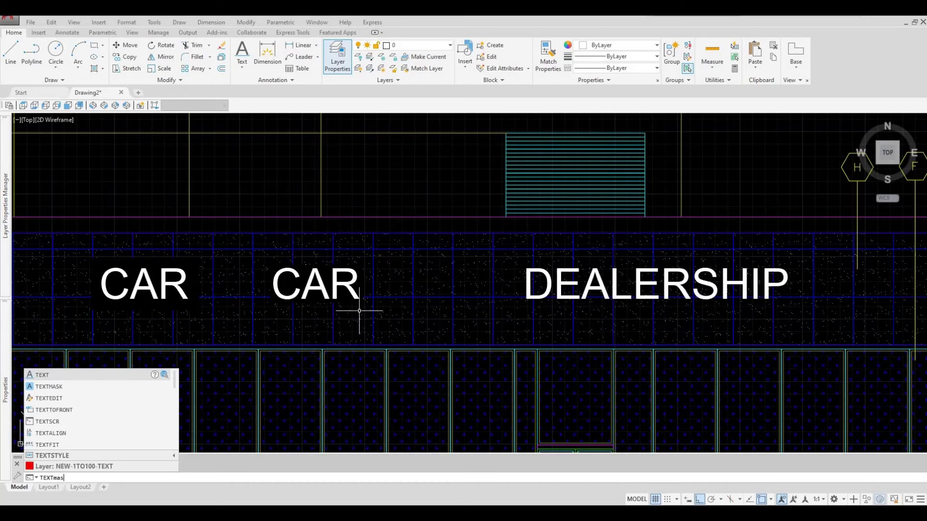
pyautogui.press('Return')
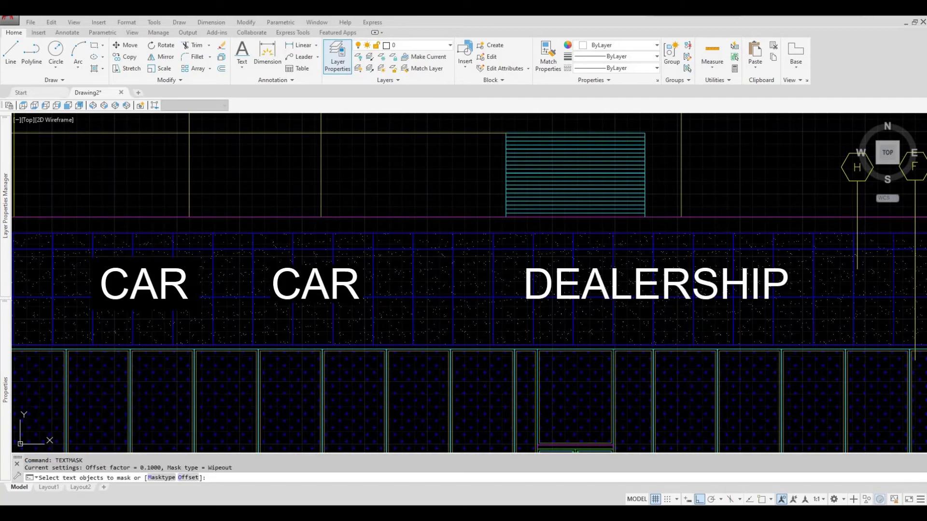
pyautogui.click(527, 285)
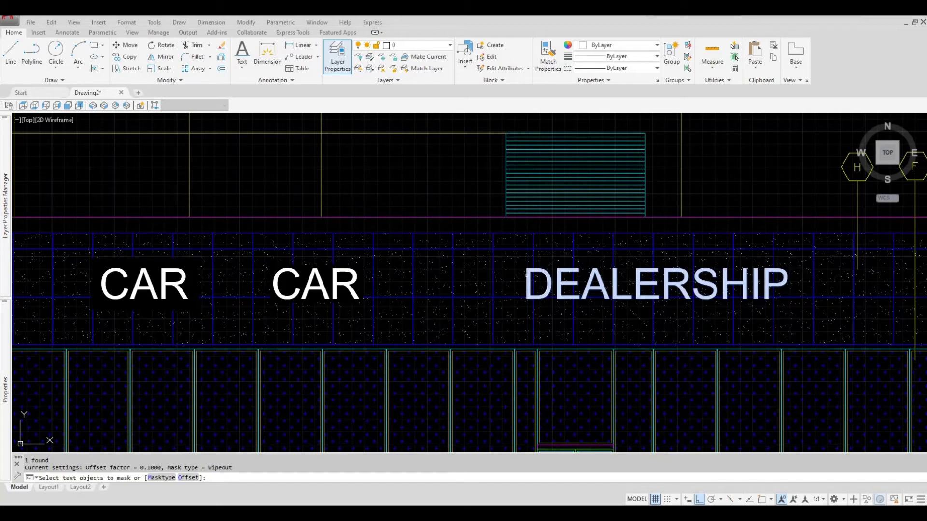
pyautogui.press('Return')
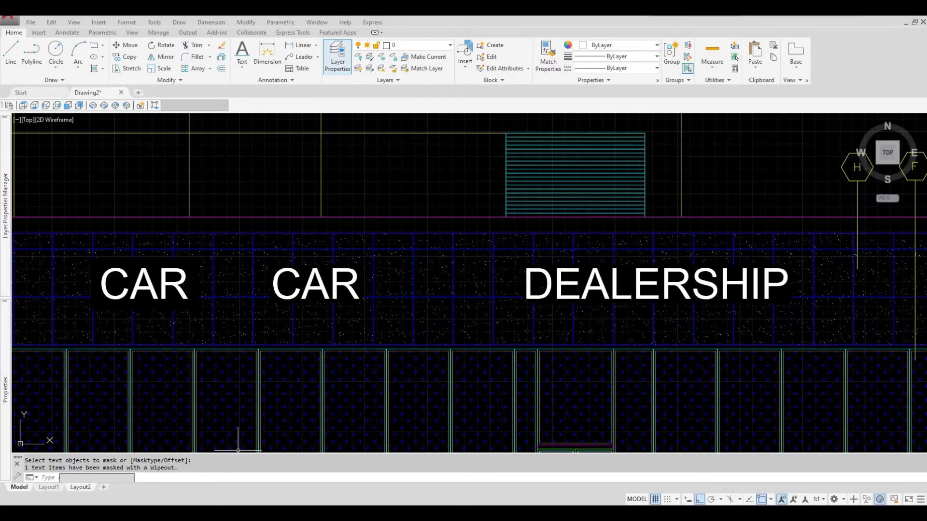
pyautogui.press('Escape')
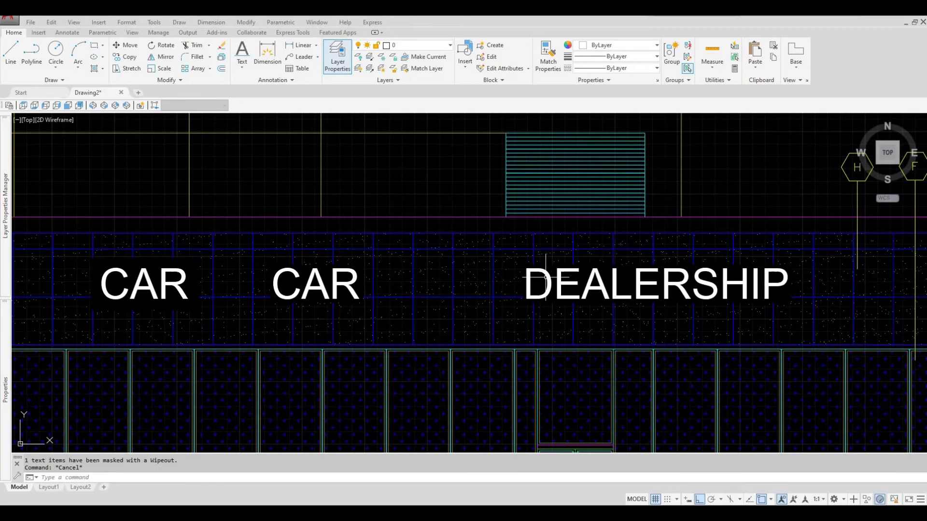
# Move the DEALERSHIP text further right on the facade.
pyautogui.click(546, 275)
pyautogui.moveTo(559, 275); pyautogui.dragTo(396, 279, button='middle')
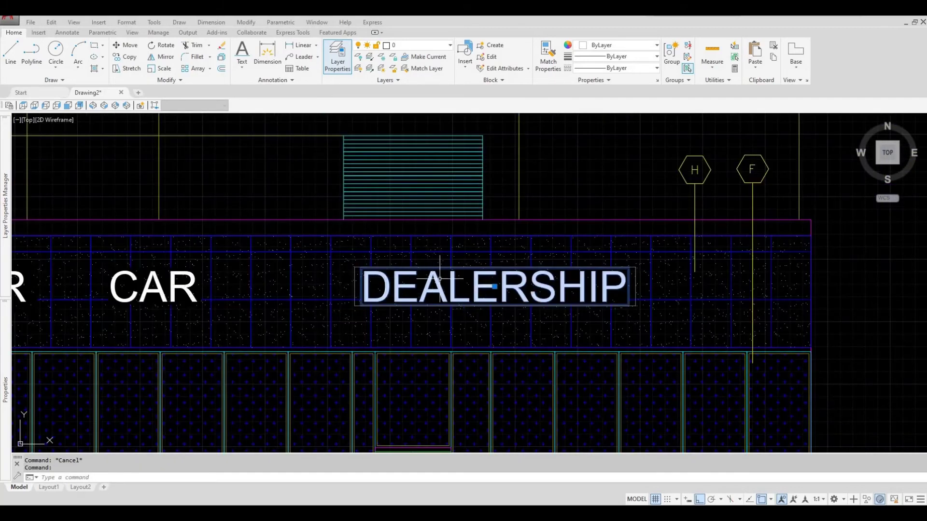
pyautogui.write('m')
pyautogui.press('Return')
pyautogui.click(331, 275)
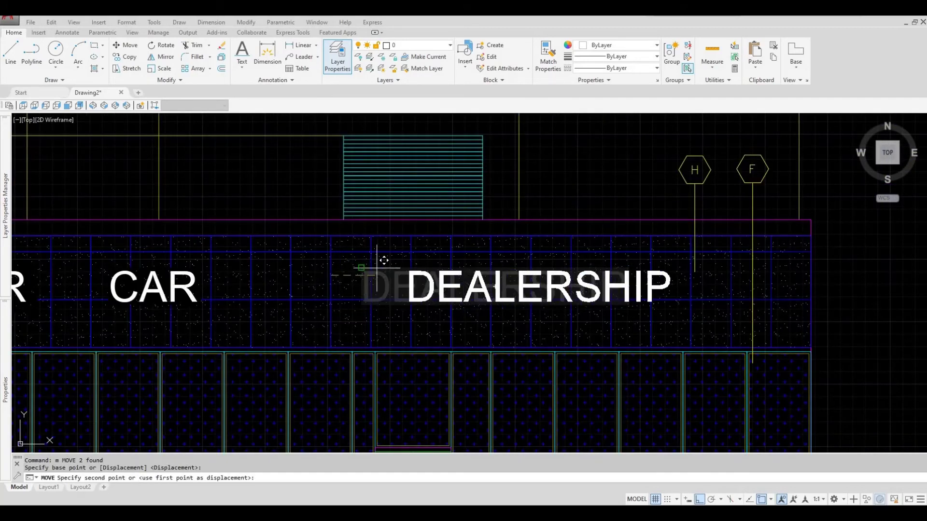
pyautogui.click(445, 257)
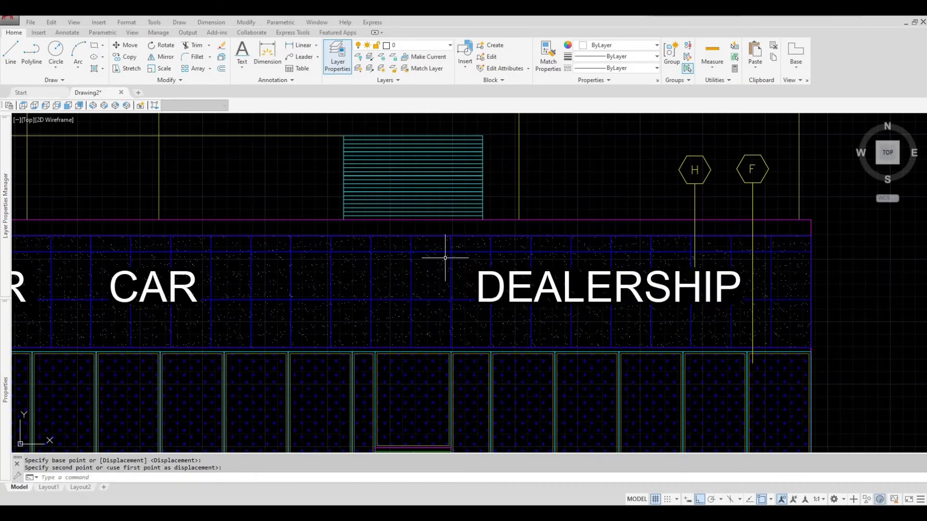
# Window-select the DEALERSHIP text together with its wipeout mask.
pyautogui.scroll(3, 469, 271)
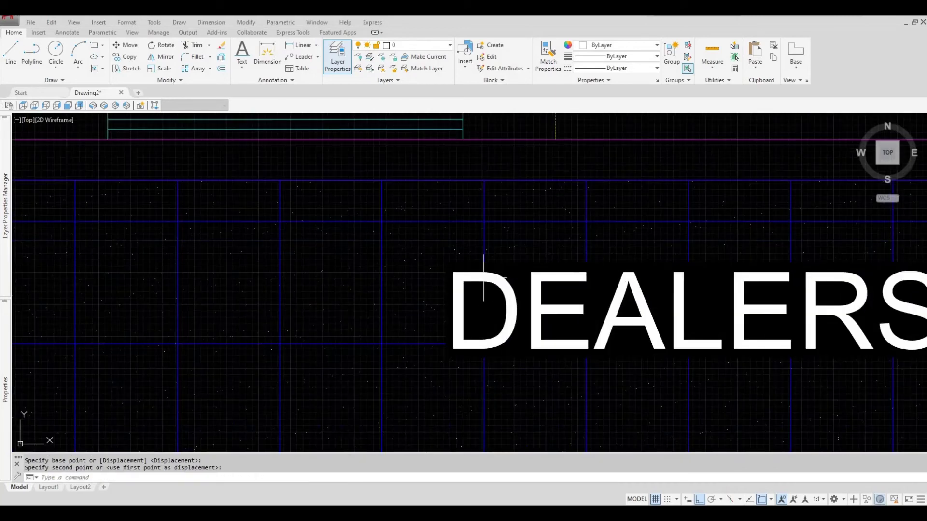
pyautogui.click(483, 269)
pyautogui.press('Escape')
pyautogui.click(467, 271)
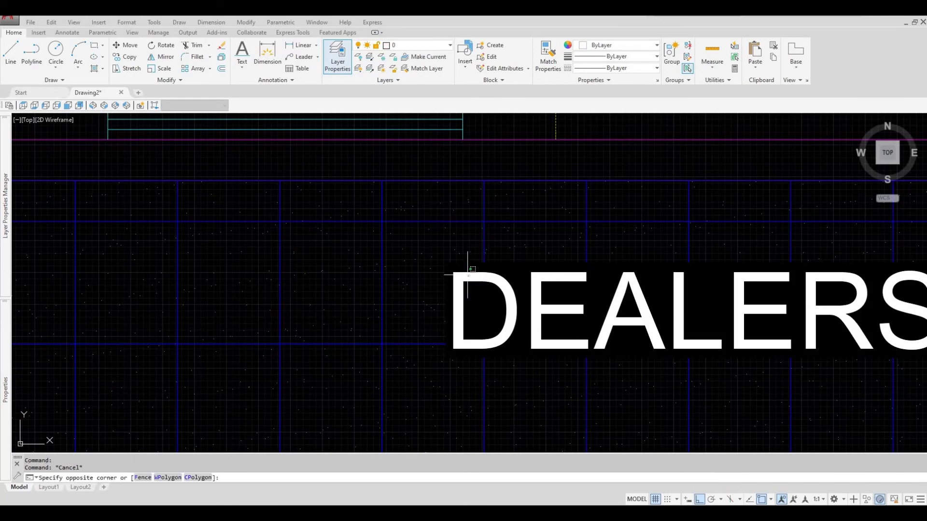
pyautogui.click(465, 273)
pyautogui.click(462, 272)
pyautogui.click(458, 273)
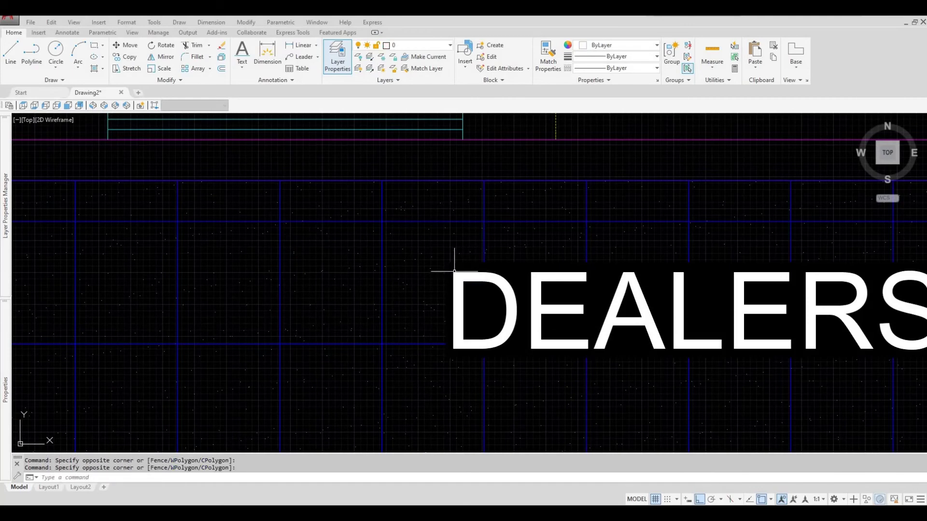
pyautogui.click(452, 274)
pyautogui.press('Escape')
pyautogui.scroll(2, 469, 302)
pyautogui.click(455, 275)
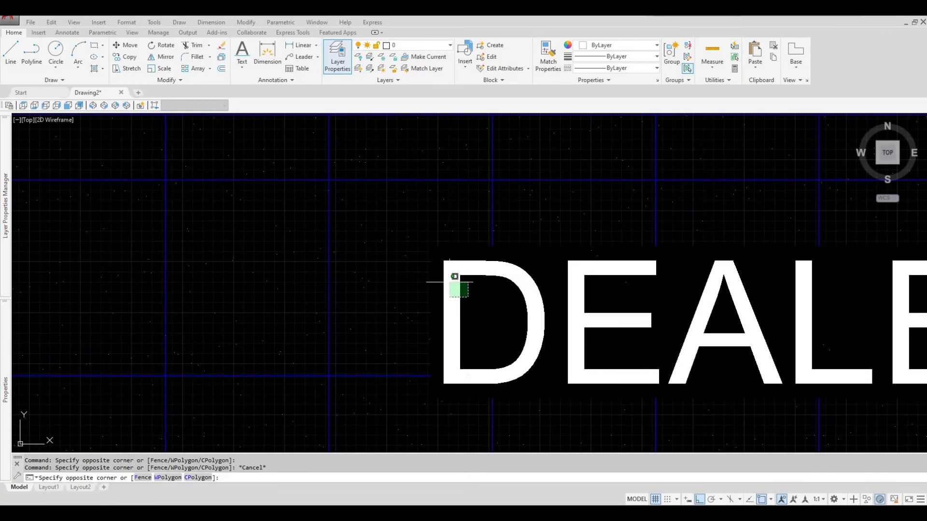
pyautogui.click(449, 282)
pyautogui.scroll(-3, 449, 282)
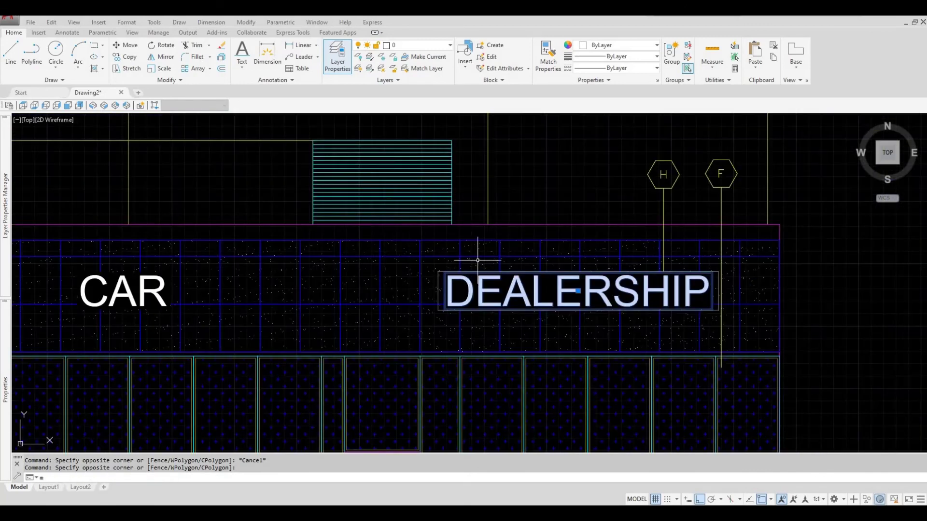
# Move DEALERSHIP and its mask off the building to the right.
pyautogui.write('m')
pyautogui.press('Return')
pyautogui.click(481, 259)
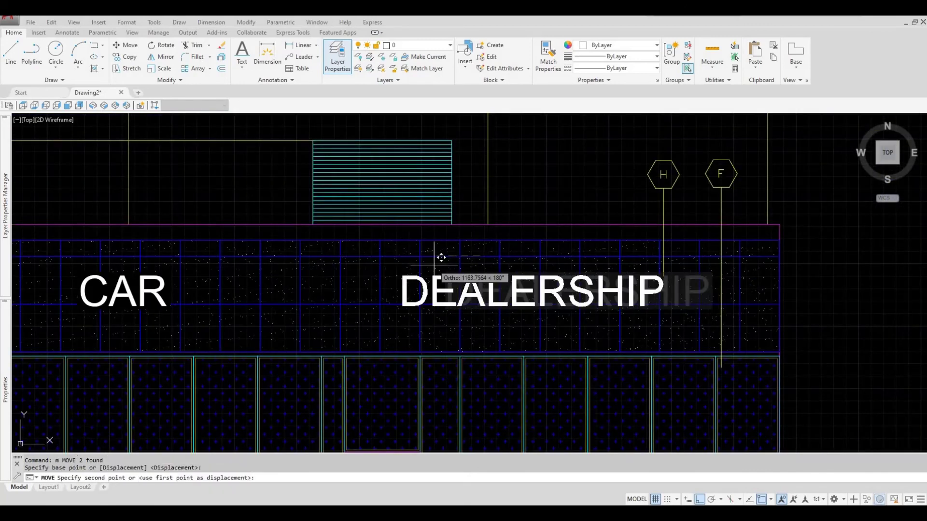
pyautogui.moveTo(438, 266); pyautogui.dragTo(283, 268, button='middle')
pyautogui.click(698, 243)
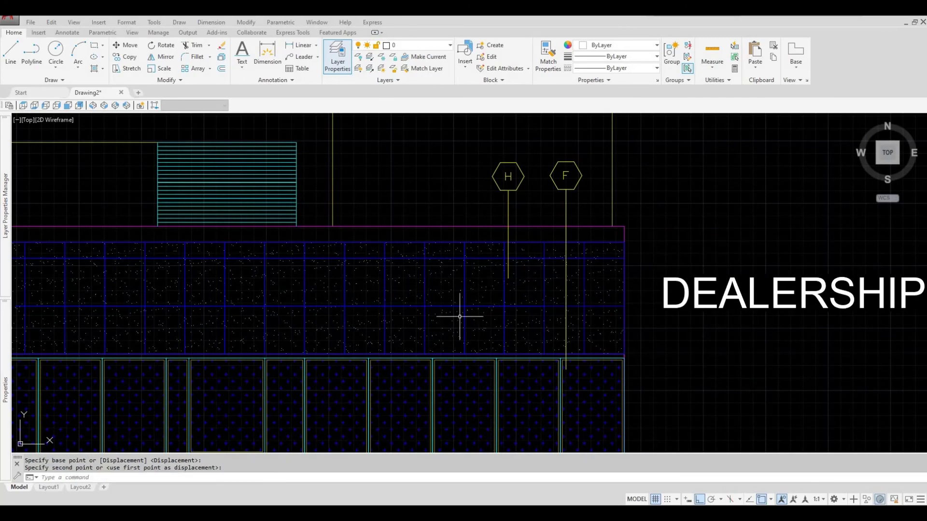
# Move DEALERSHIP and its mask back onto the stucco band and view the whole east elevation.
pyautogui.click(365, 284)
pyautogui.press('Escape')
pyautogui.click(783, 265)
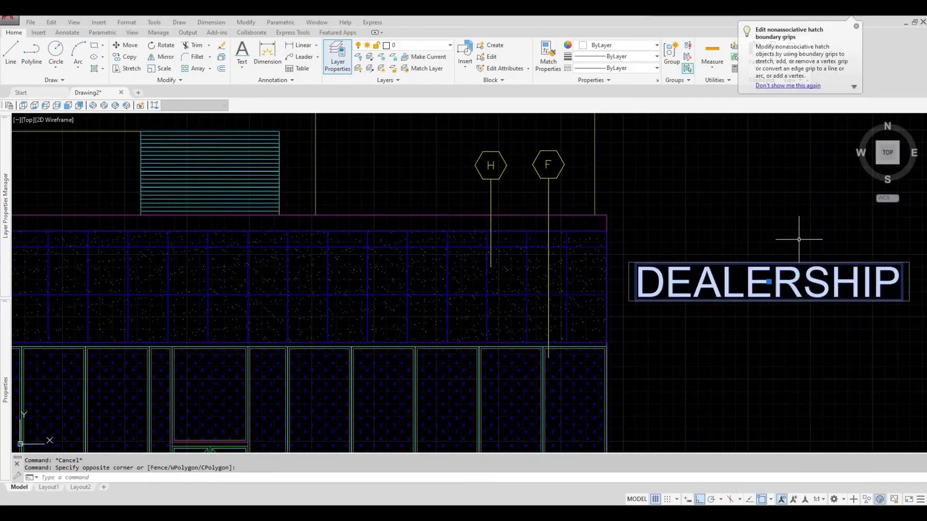
pyautogui.press('Return')
pyautogui.click(828, 218)
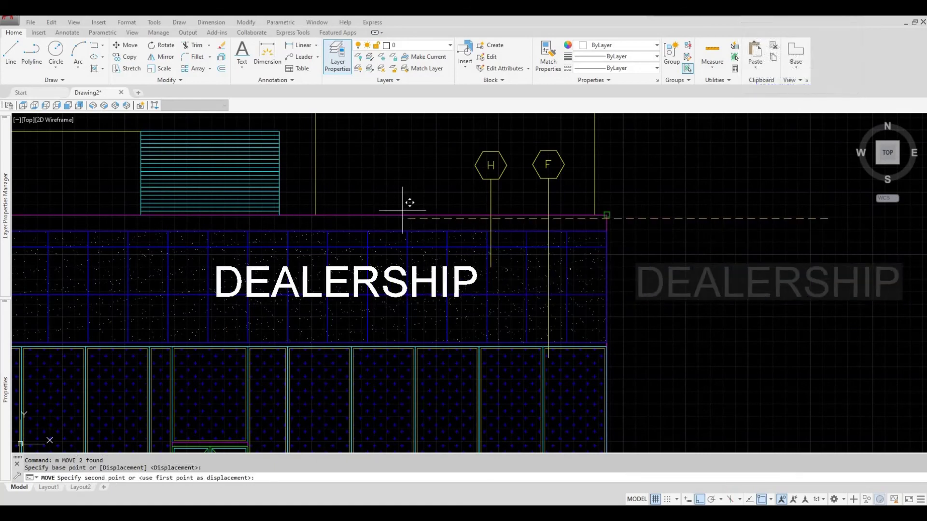
pyautogui.click(388, 208)
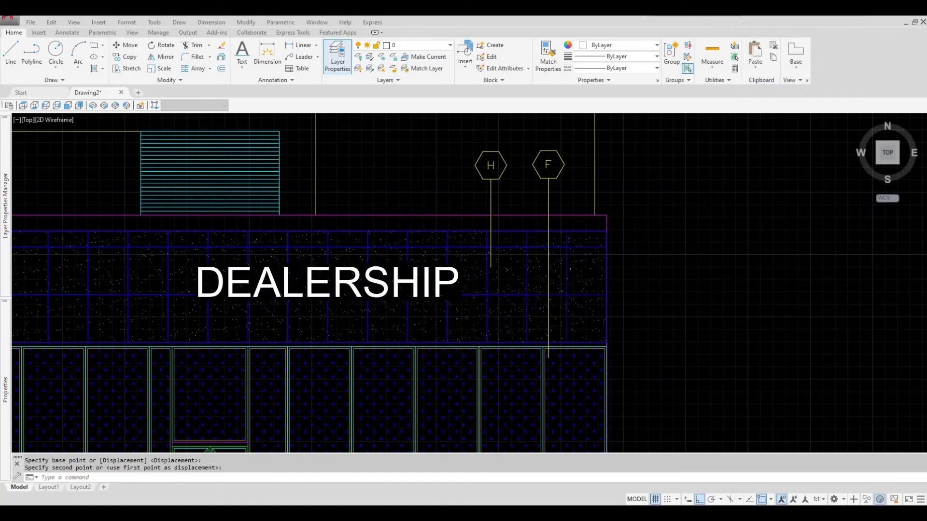
pyautogui.scroll(-2, 546, 315)
pyautogui.scroll(-2, 545, 316)
pyautogui.moveTo(494, 318)
pyautogui.mouseDown(button='middle')
pyautogui.moveTo(527, 243)
pyautogui.moveTo(536, 252)
pyautogui.mouseUp(button='middle')
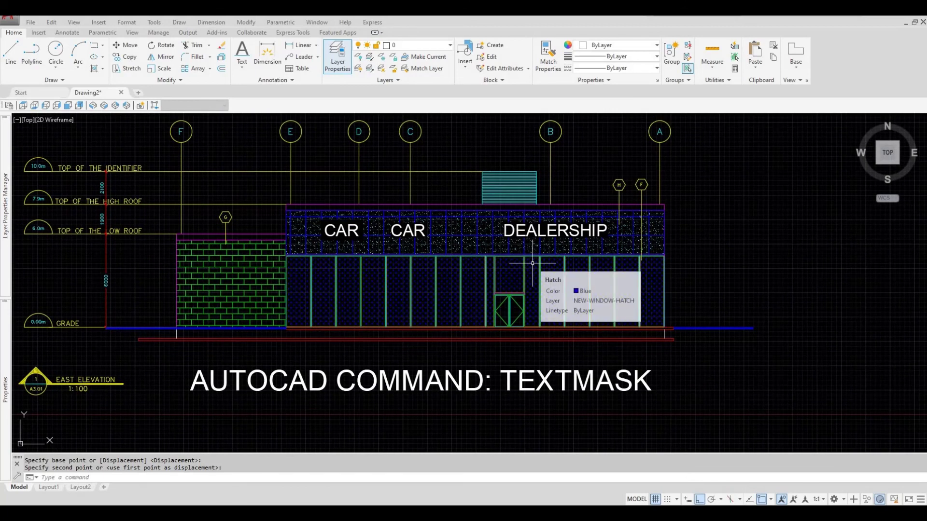